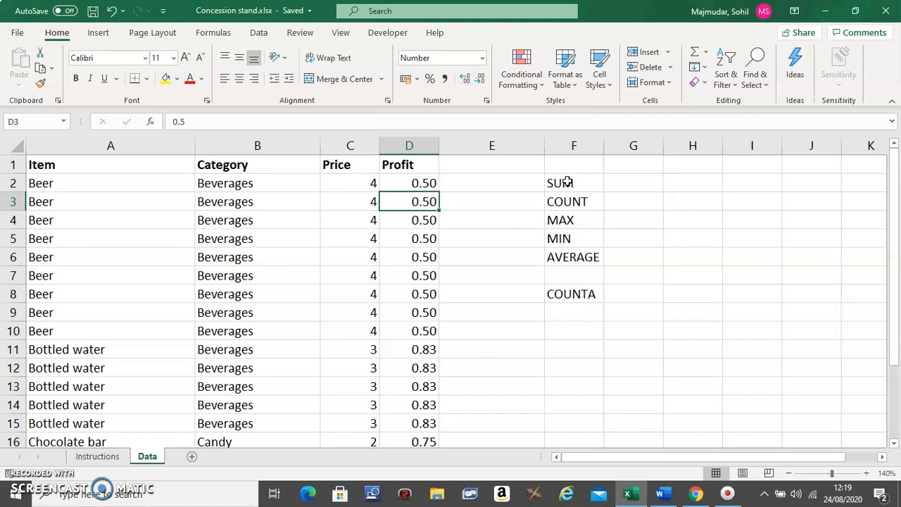
Review the function labels listed in column F, from SUM down to COUNTA.
key(Down)
key(Down)
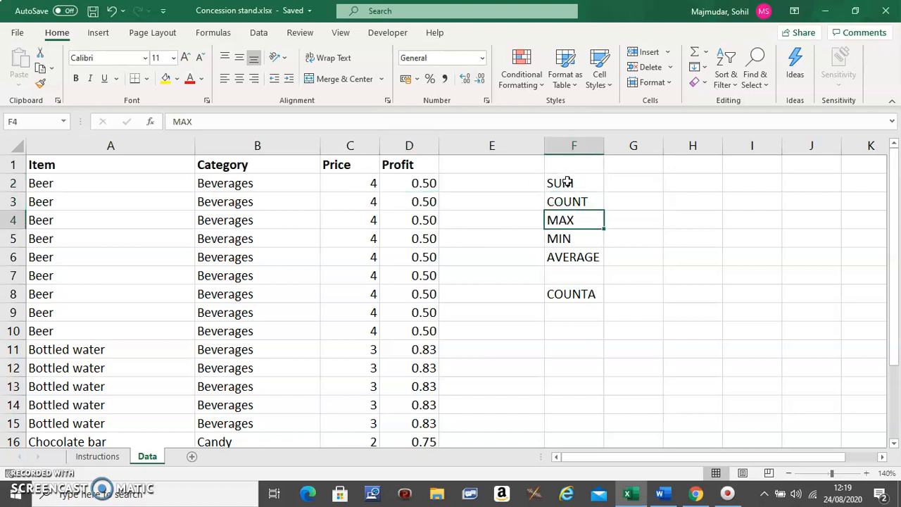
key(Down)
key(Down)
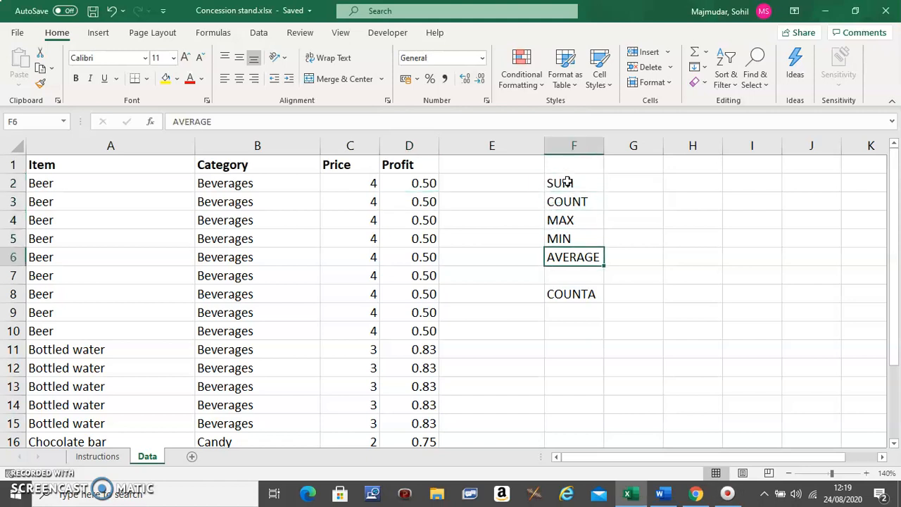
key(Down)
key(Down)
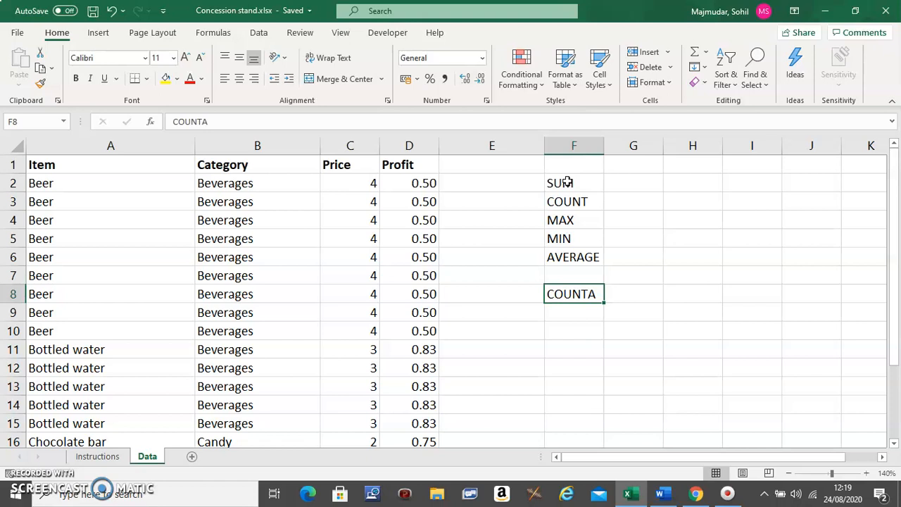
key(Up)
key(Up)
key(Up)
key(Up)
key(Up)
key(Up)
Browse the All and Math & Trig categories of the Insert Function dialog for cell G2, leaving without inserting a function.
key(Right)
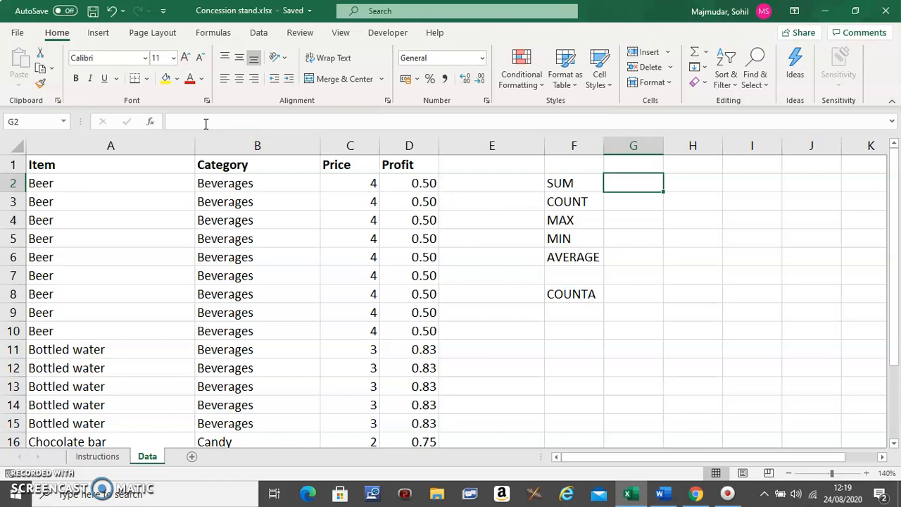
click(152, 123)
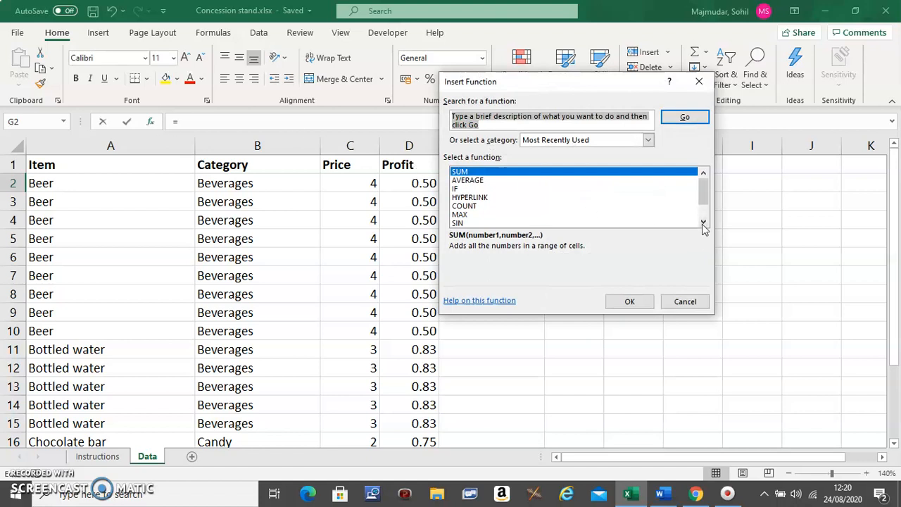
click(648, 140)
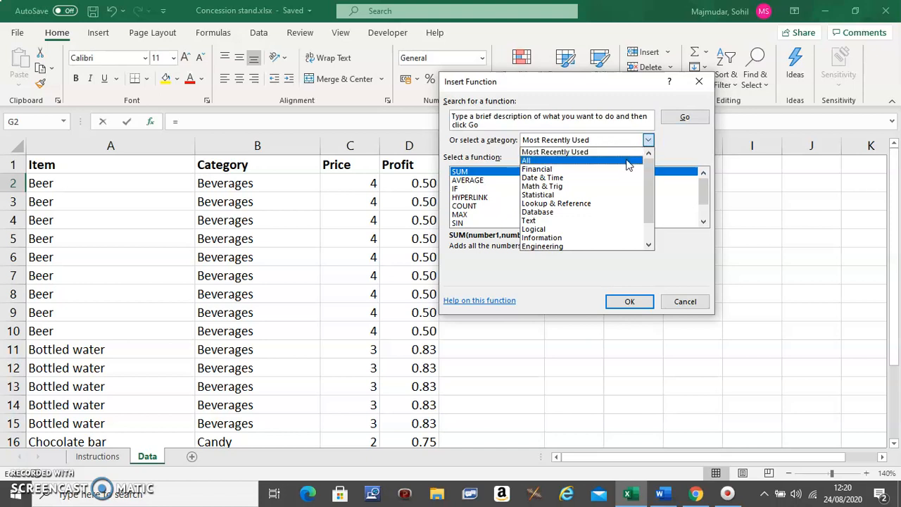
click(629, 162)
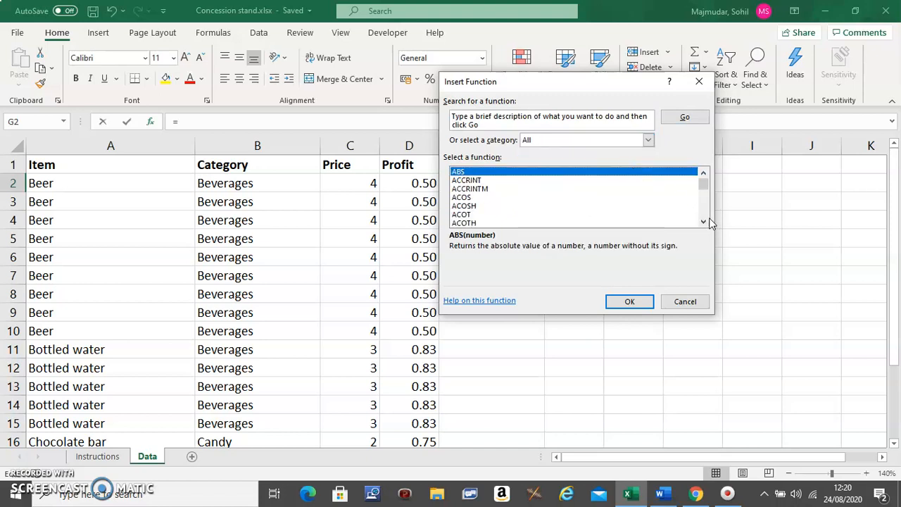
scroll(705, 219, down, 20)
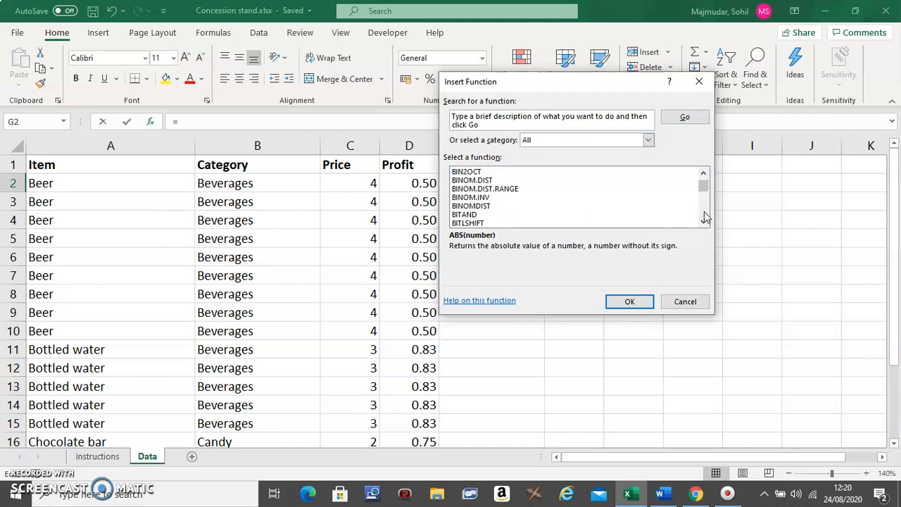
scroll(706, 218, down, 20)
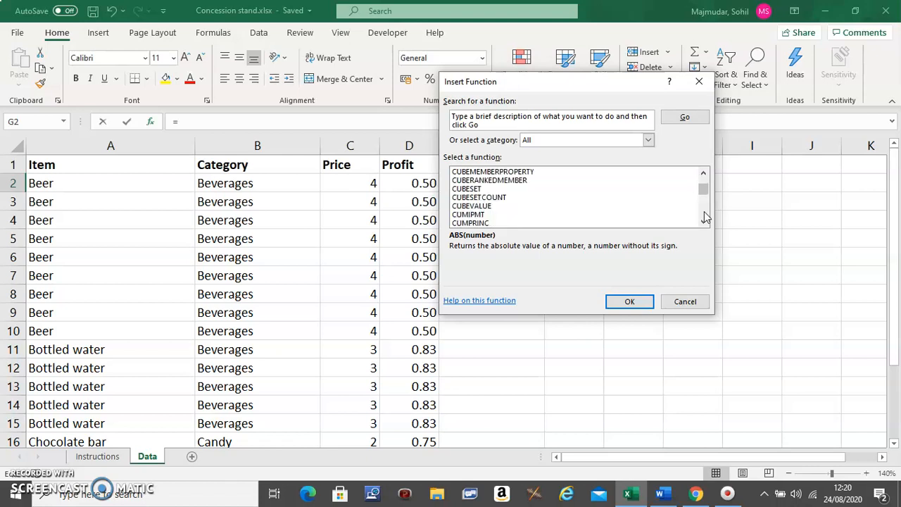
click(648, 139)
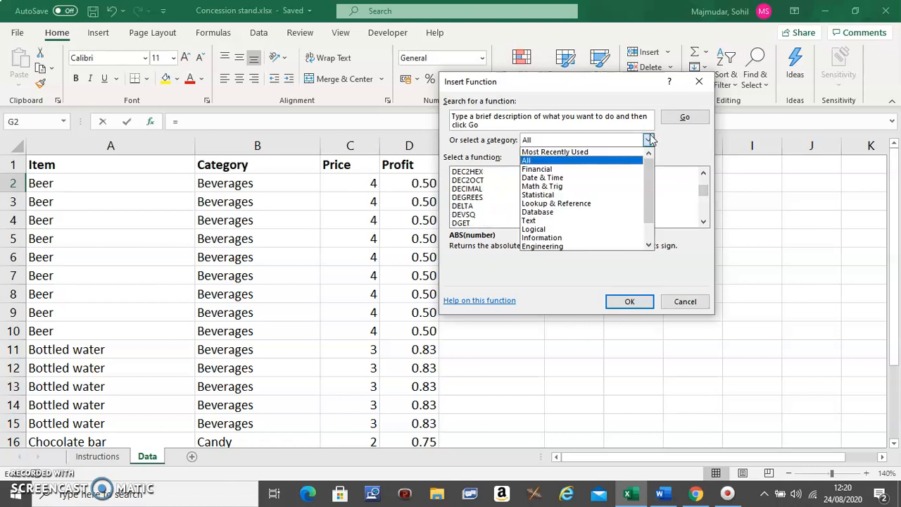
click(594, 187)
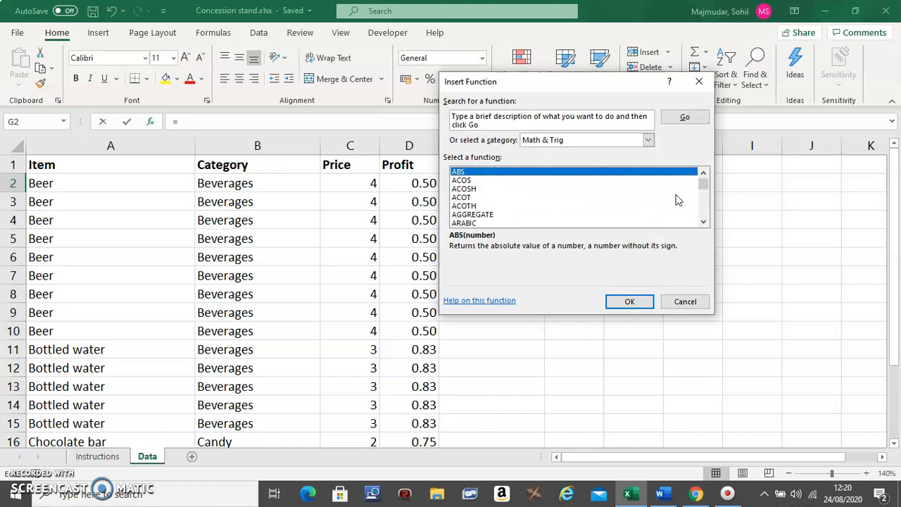
click(705, 216)
scroll(705, 217, down, 10)
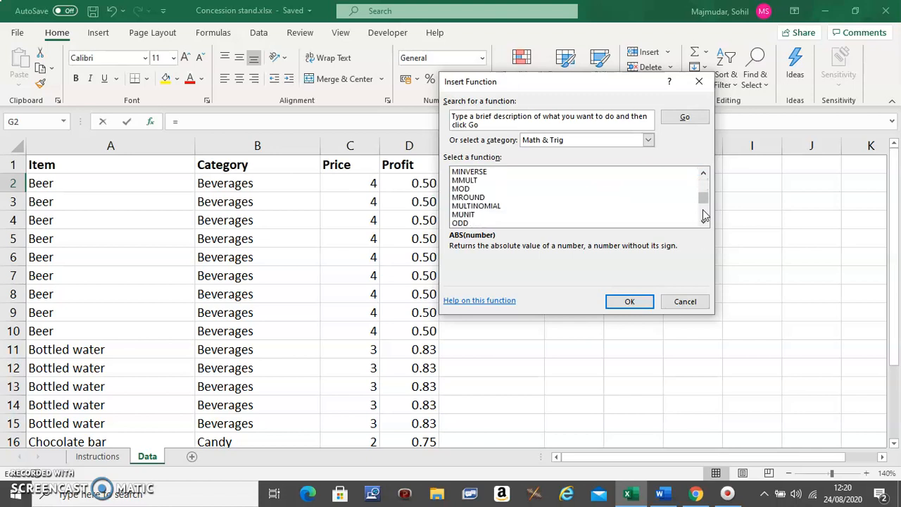
click(678, 303)
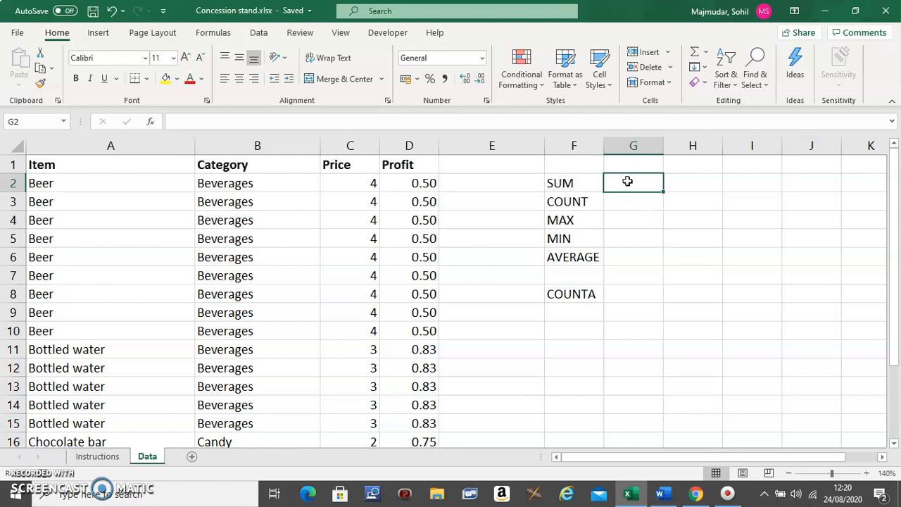
Enter =SUM(D2:D13) in G2 to total the Profit values, and review the error-checking options for that cell.
text(=)
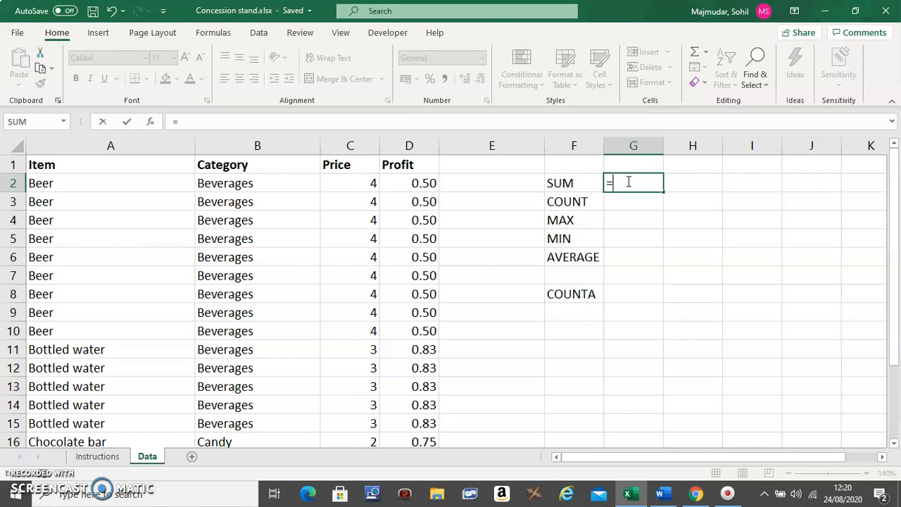
text(SUM)
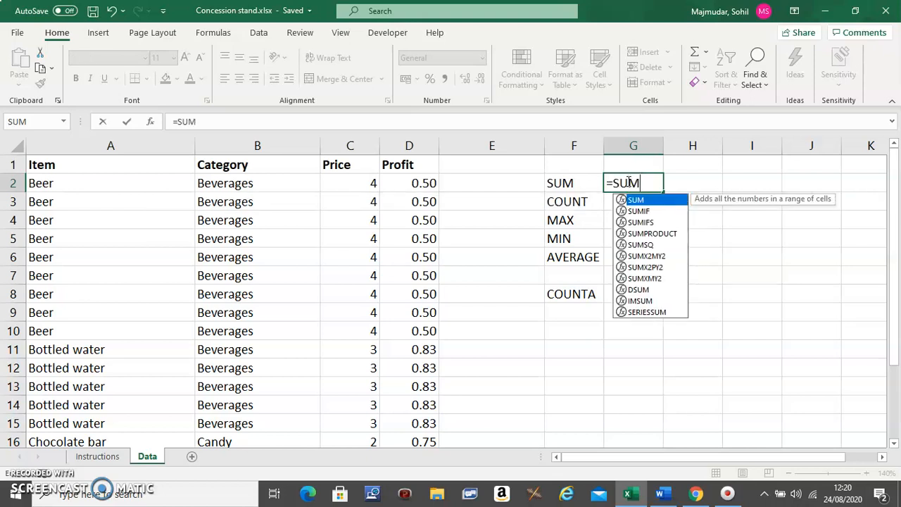
text(()
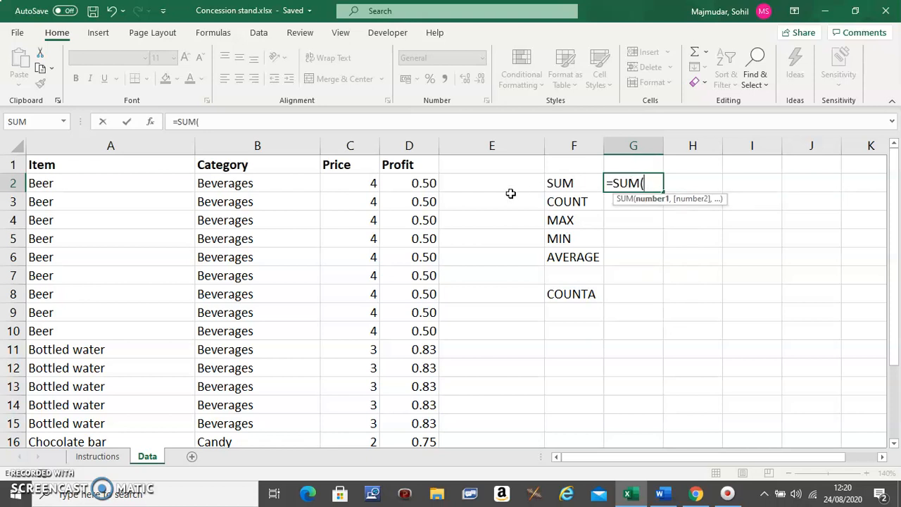
click(405, 183)
drag(405, 184, 407, 379)
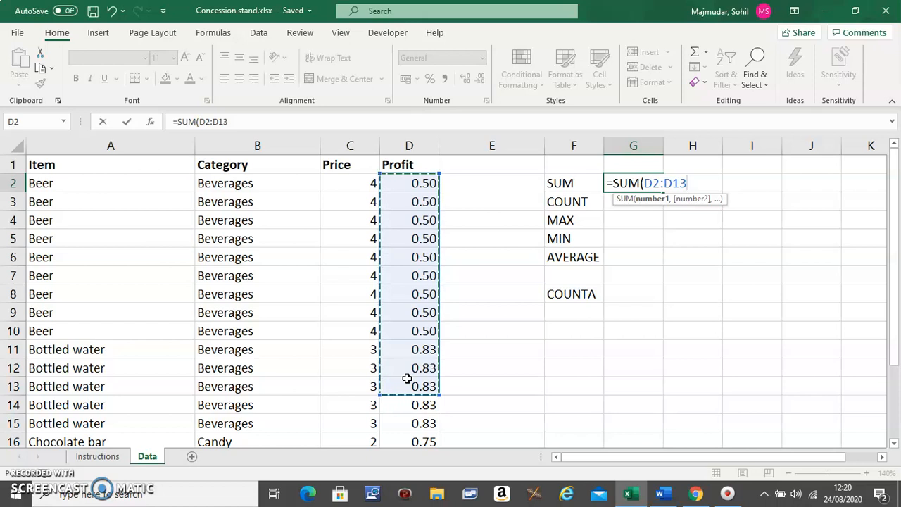
text())
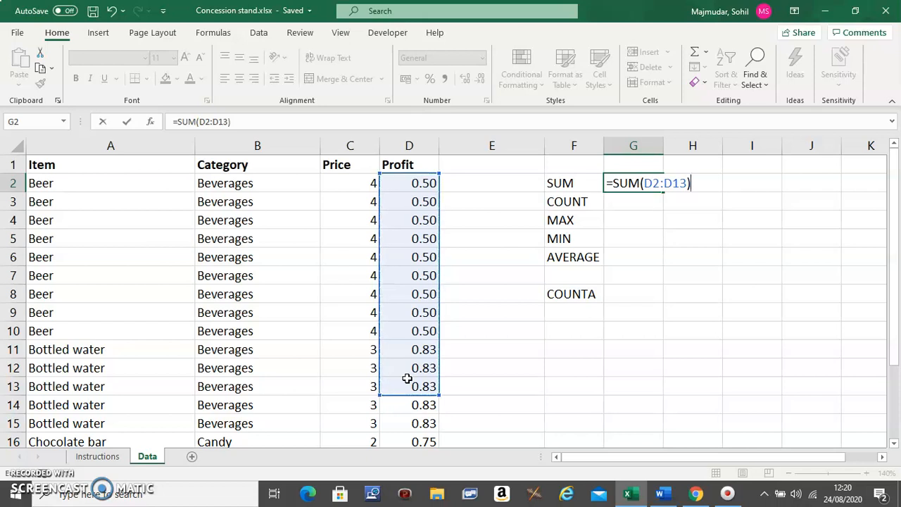
key(Return)
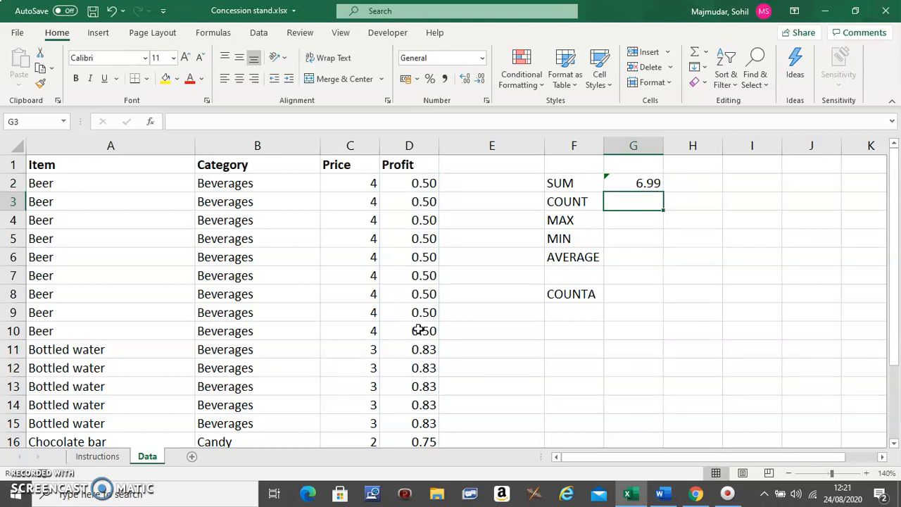
click(608, 181)
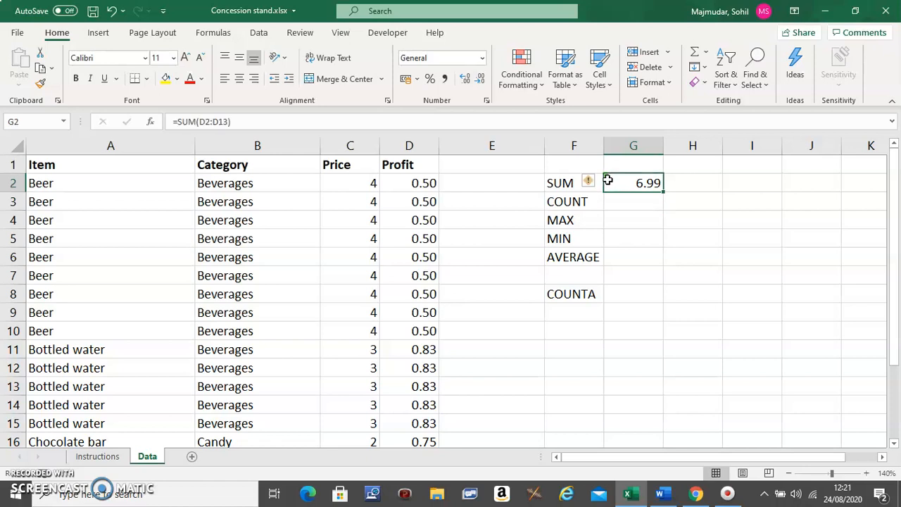
click(595, 182)
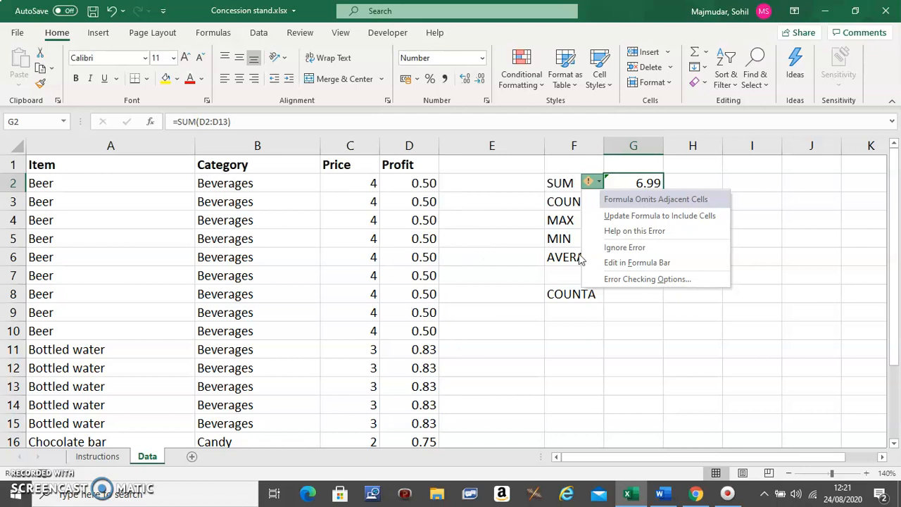
click(636, 179)
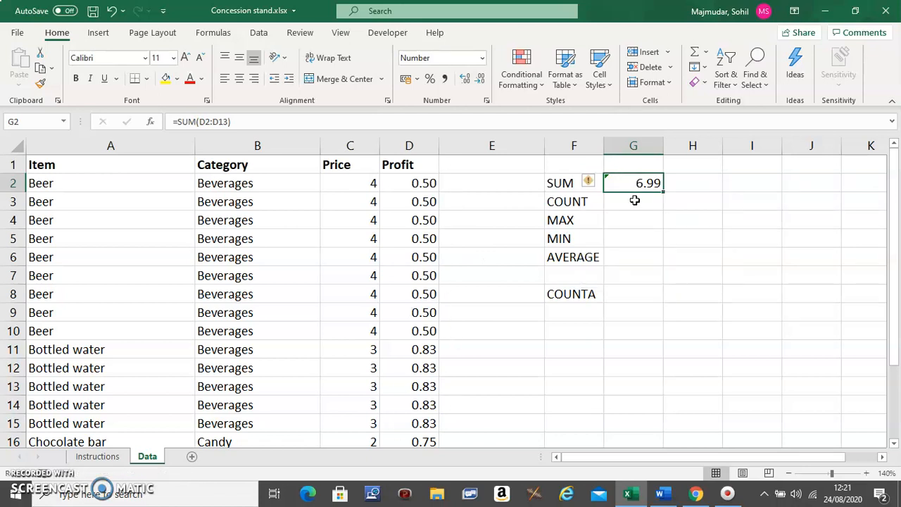
Enter =COUNT(C2:C11) in G3 to count the numeric entries in the Price column.
click(634, 201)
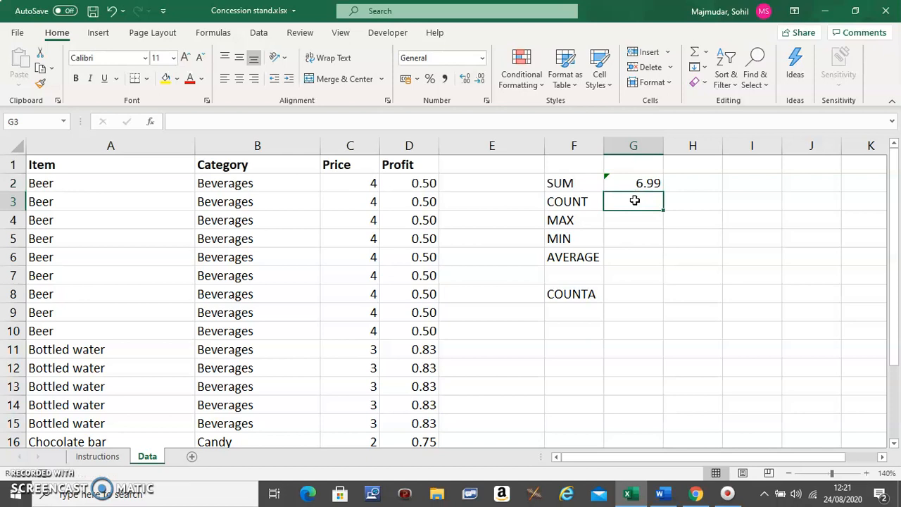
text(=)
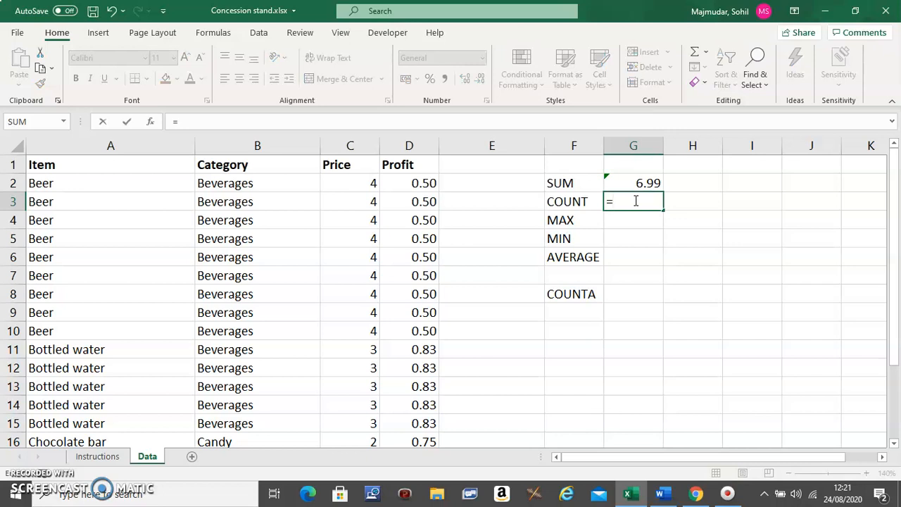
text(COUNT)
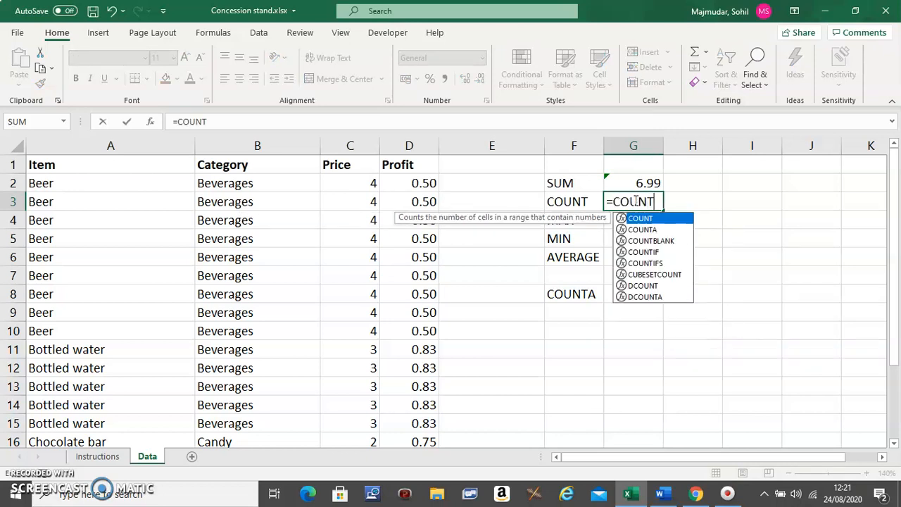
text(()
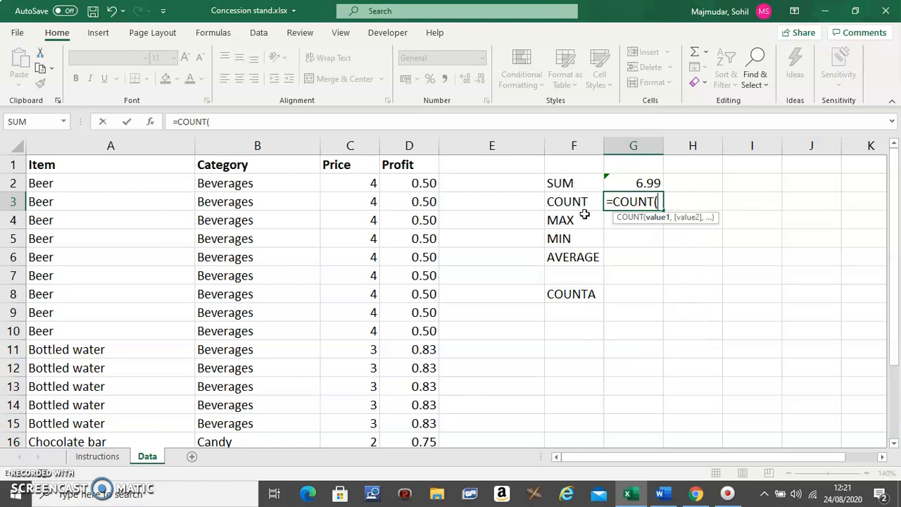
click(369, 184)
drag(369, 184, 365, 346)
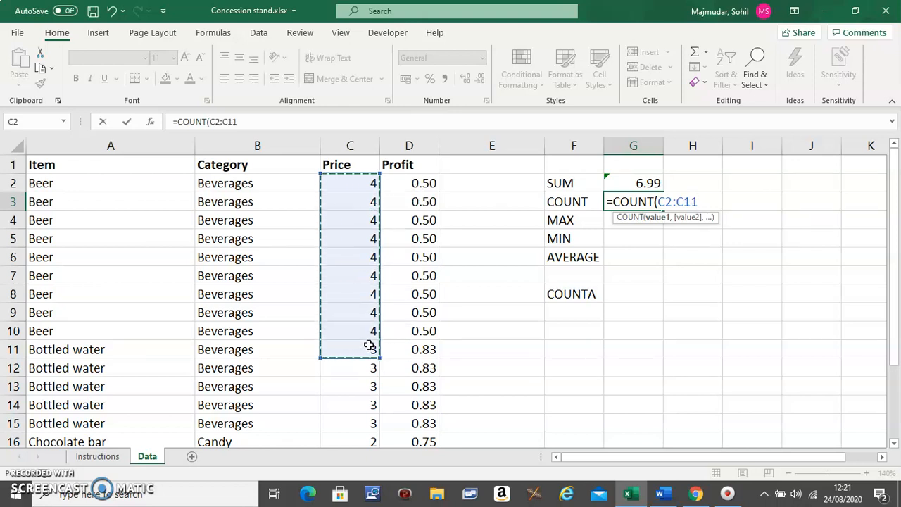
text())
key(Return)
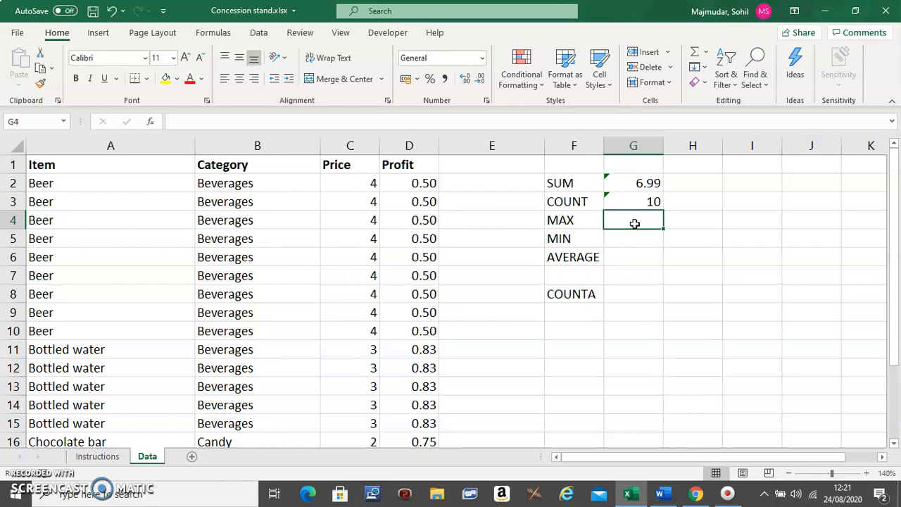
Enter =MAX(D2:D13) in G4 to find the largest Profit value.
text(=)
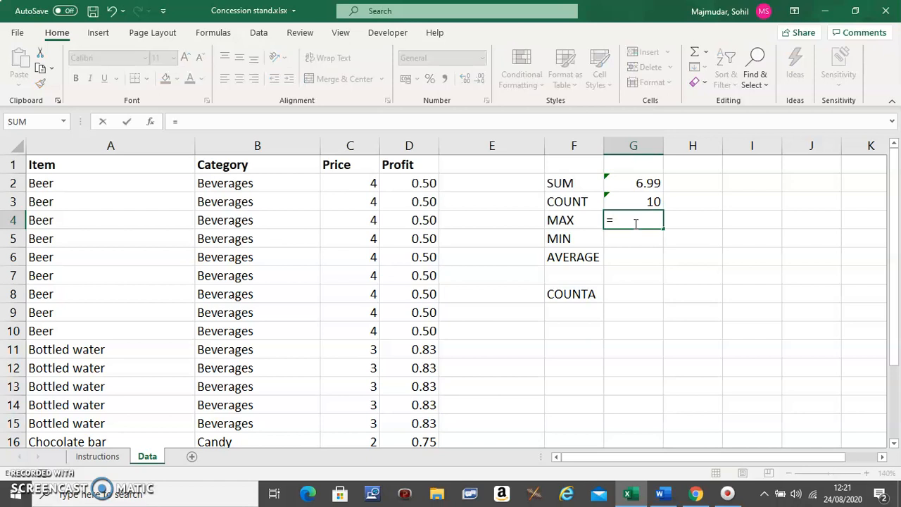
text(MAX)
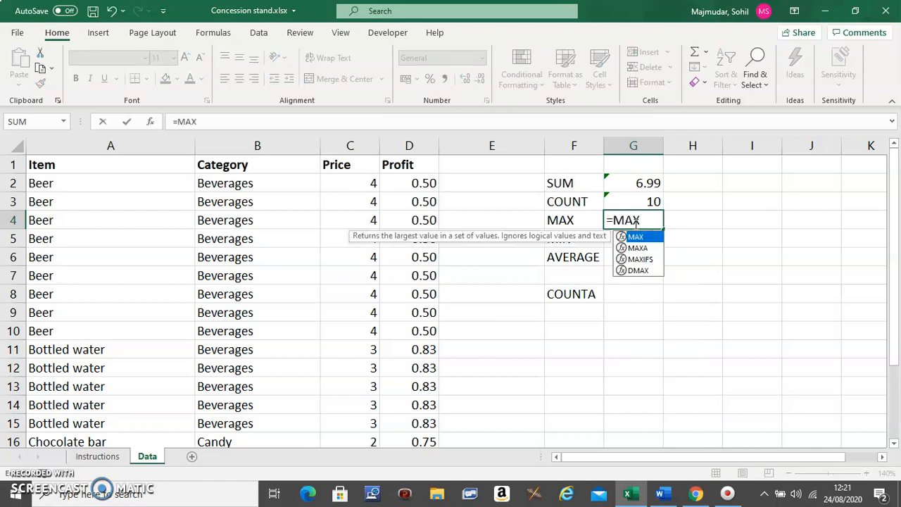
text(()
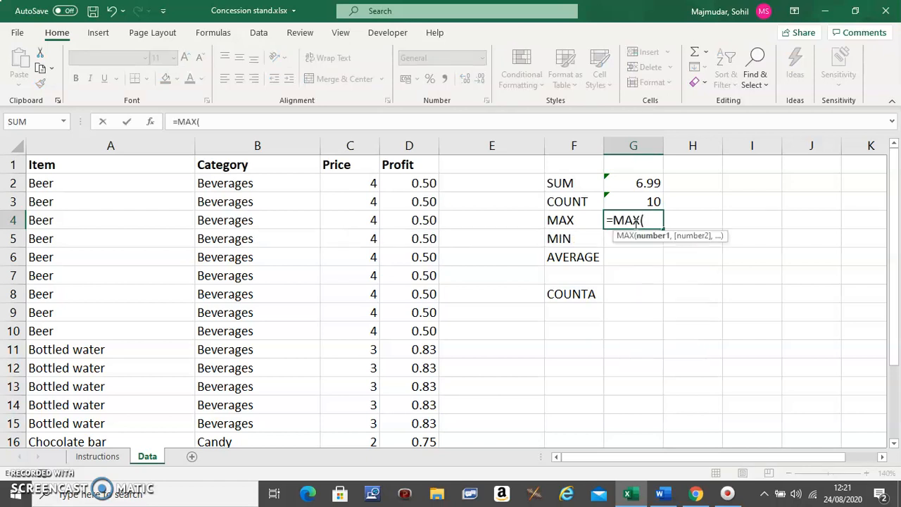
click(415, 185)
drag(419, 197, 420, 384)
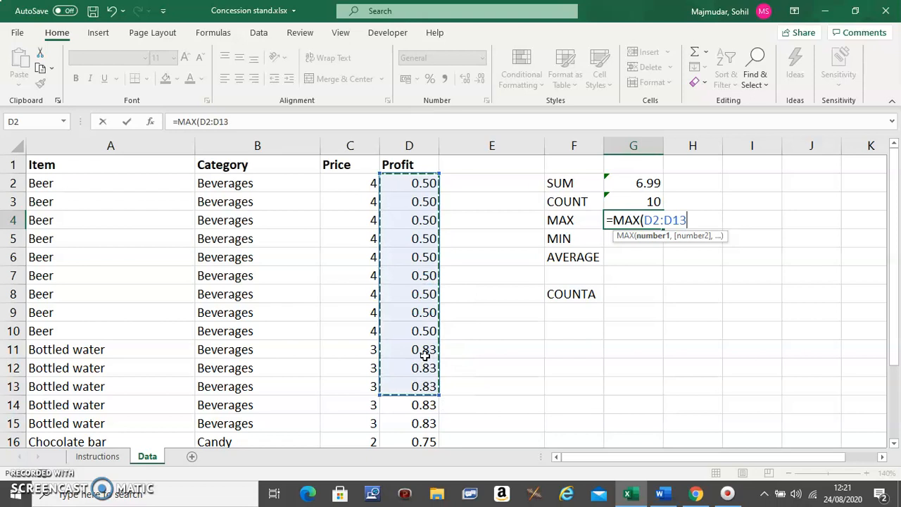
text())
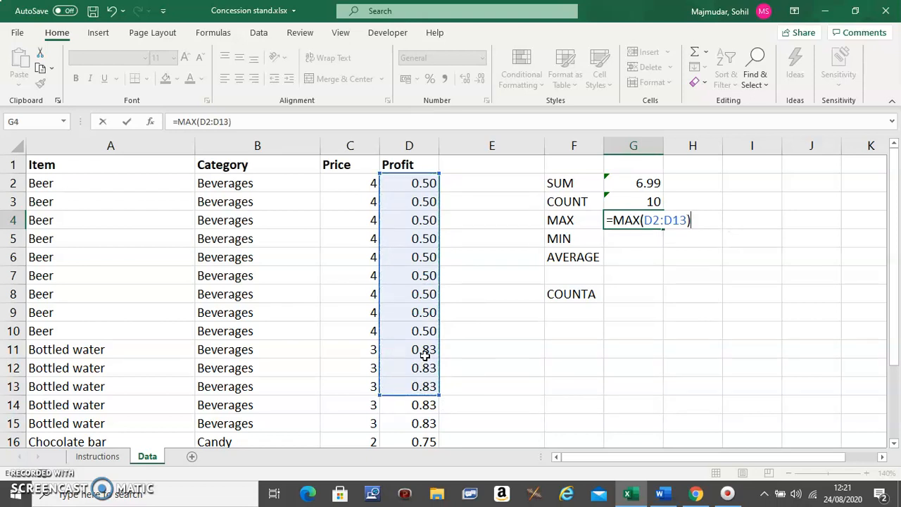
key(Return)
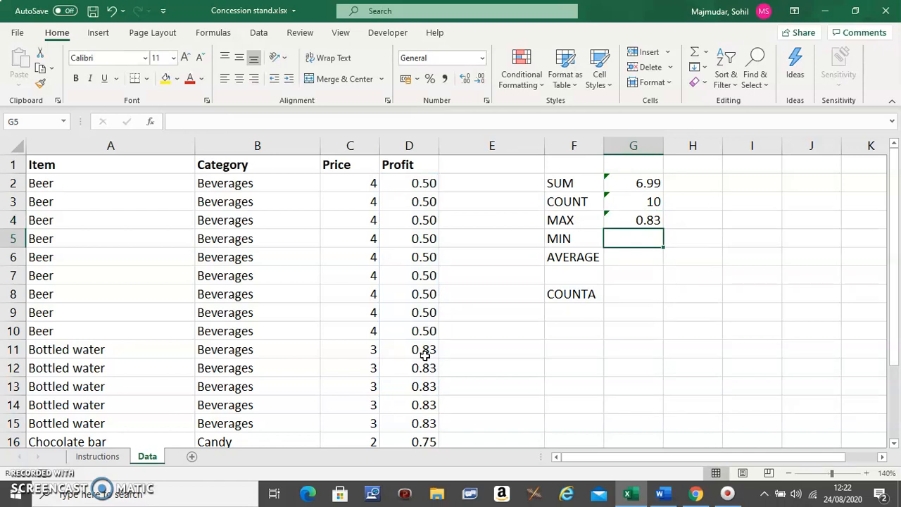
Enter =MIN(C2:C16) in G5 to find the smallest Price value.
text(=)
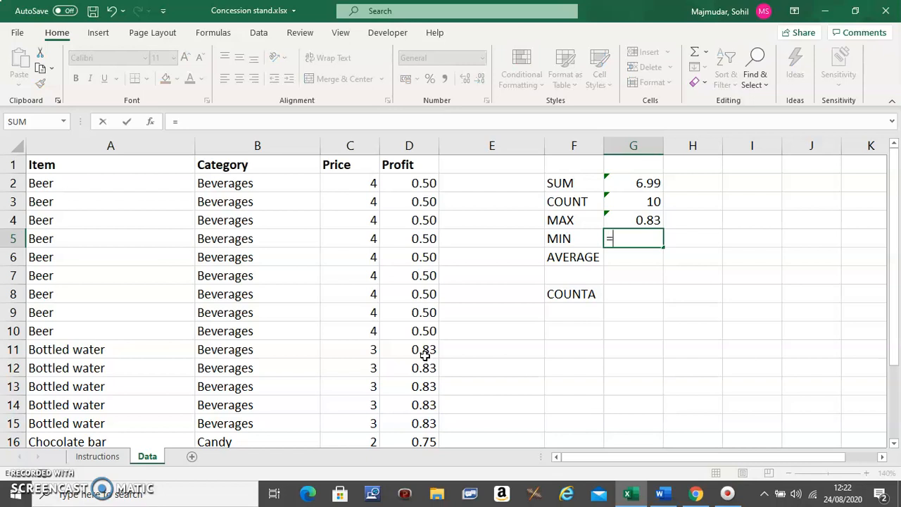
text(MIN)
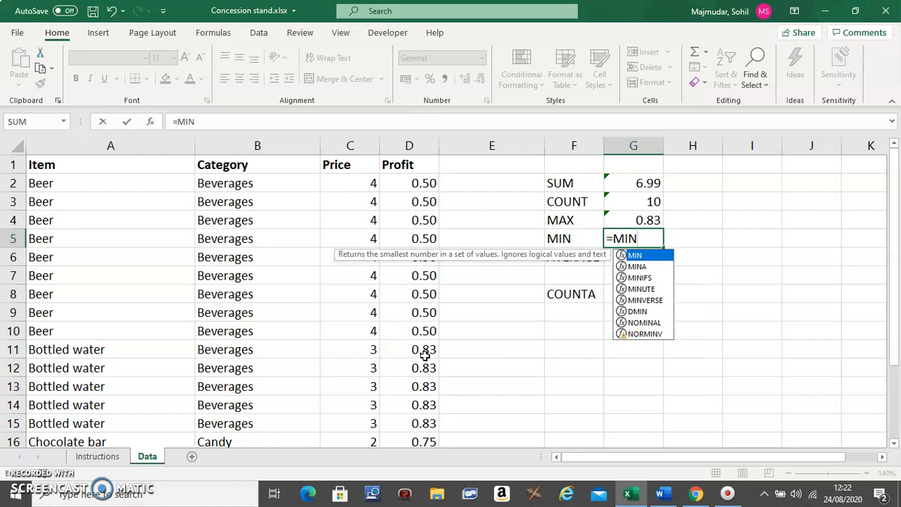
text(()
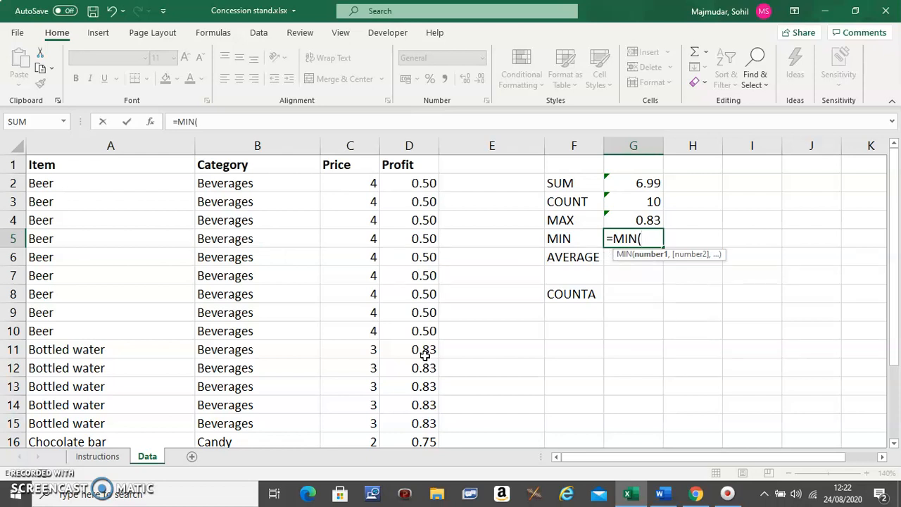
drag(371, 182, 362, 442)
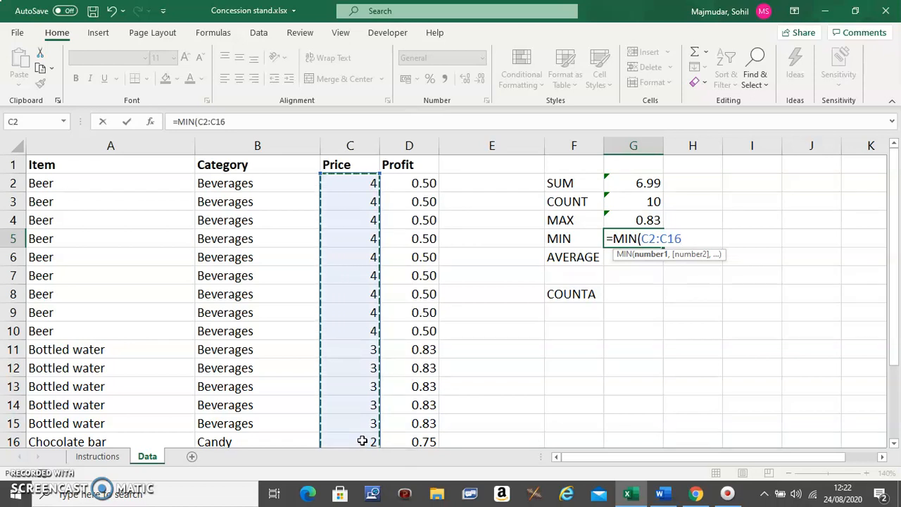
text())
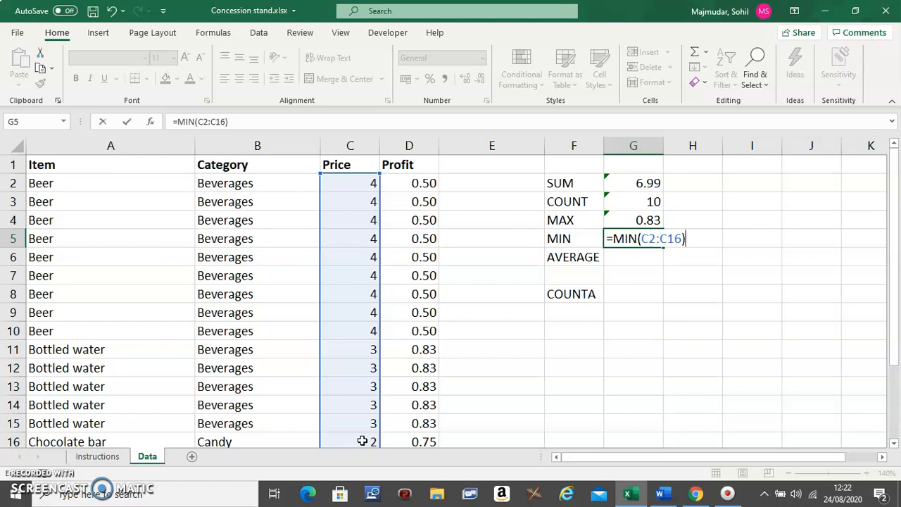
key(Return)
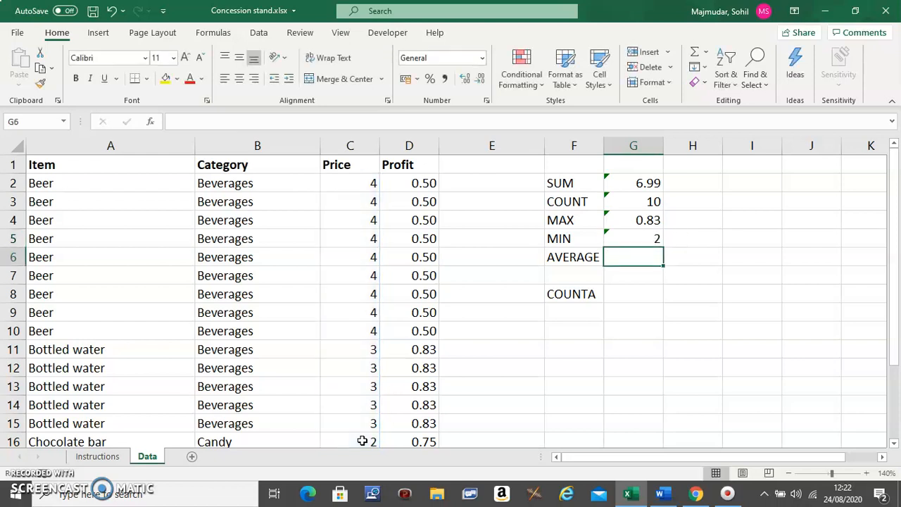
Enter =AVERAGE(C2:C15) in G6 to average the Price values.
text(=)
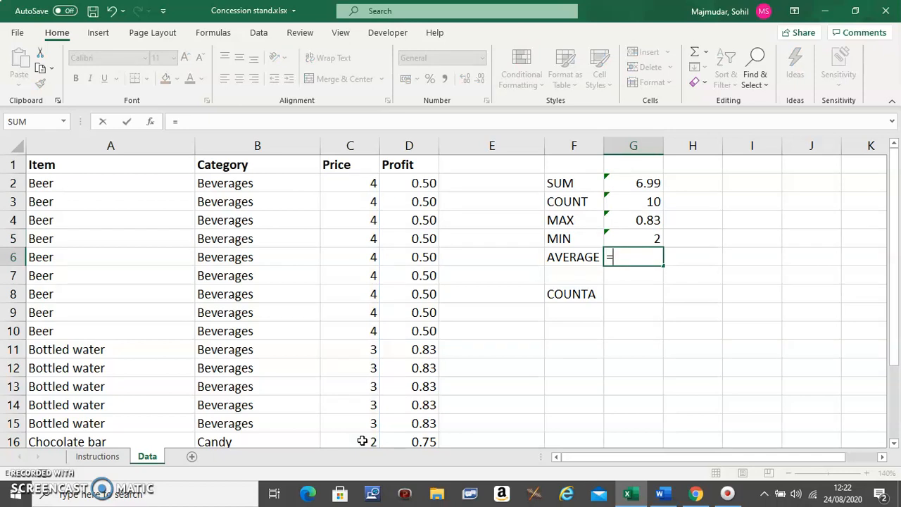
text(A)
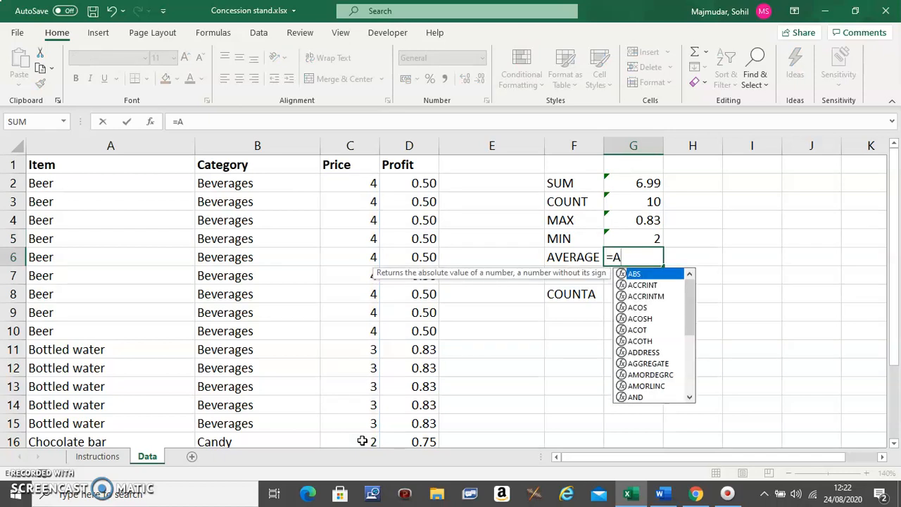
text(VERAGE)
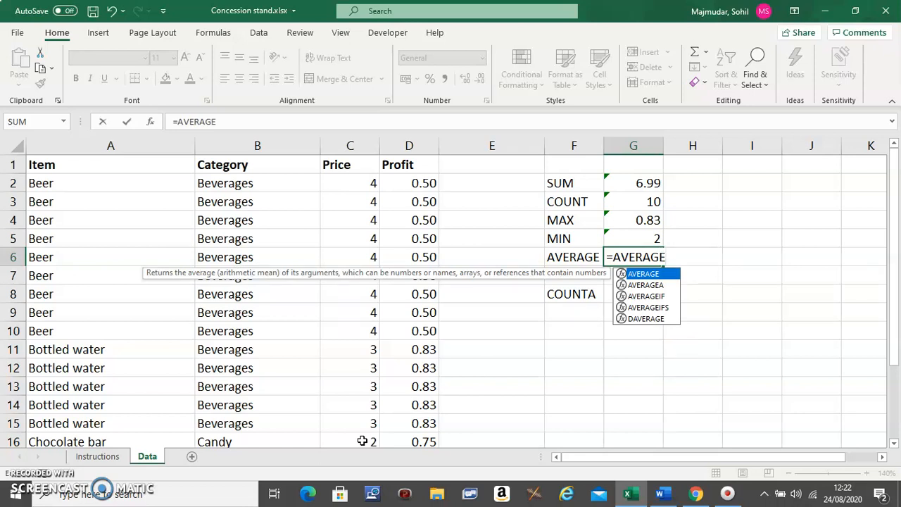
text(()
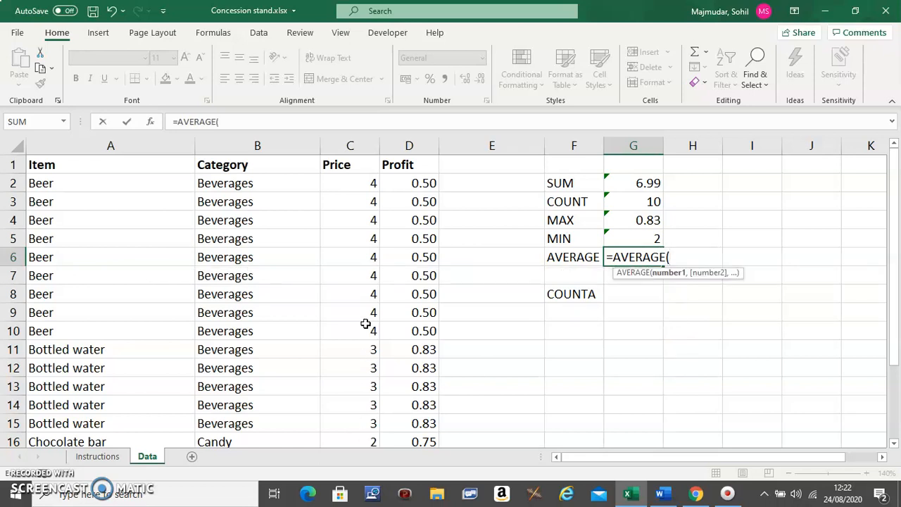
drag(368, 183, 363, 415)
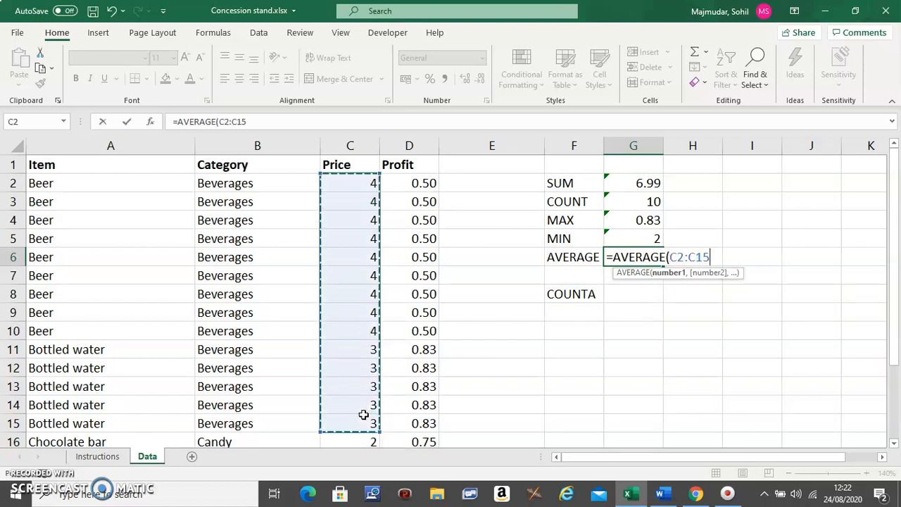
text())
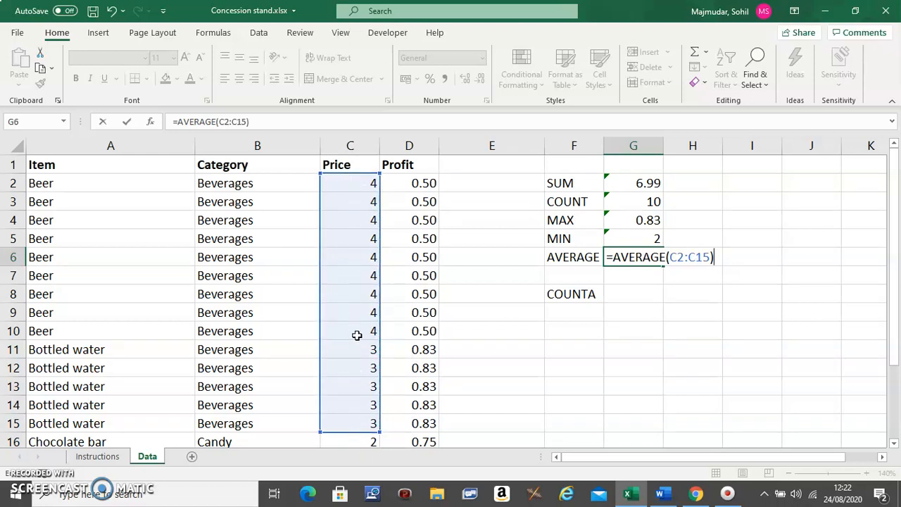
key(Return)
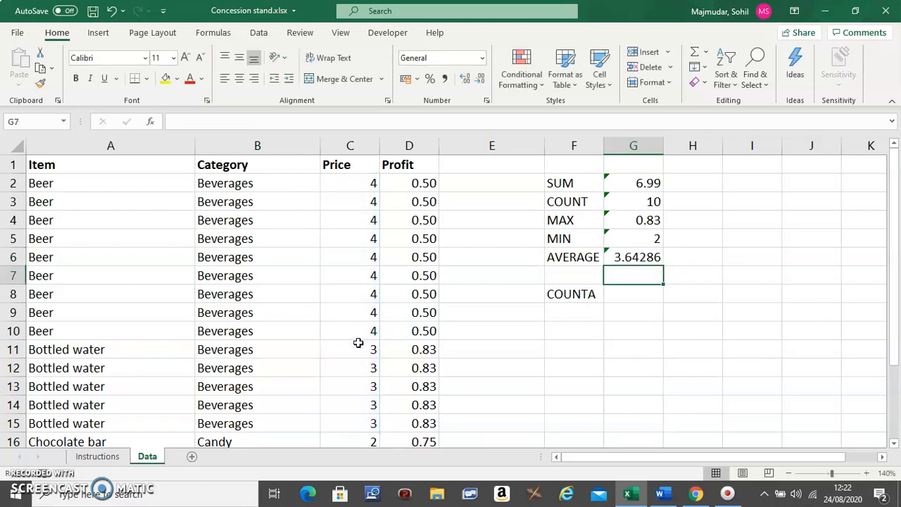
Step through the result cells in column G to review the MAX, MIN and AVERAGE formulas.
key(Up)
key(Up)
key(Up)
key(Up)
key(Up)
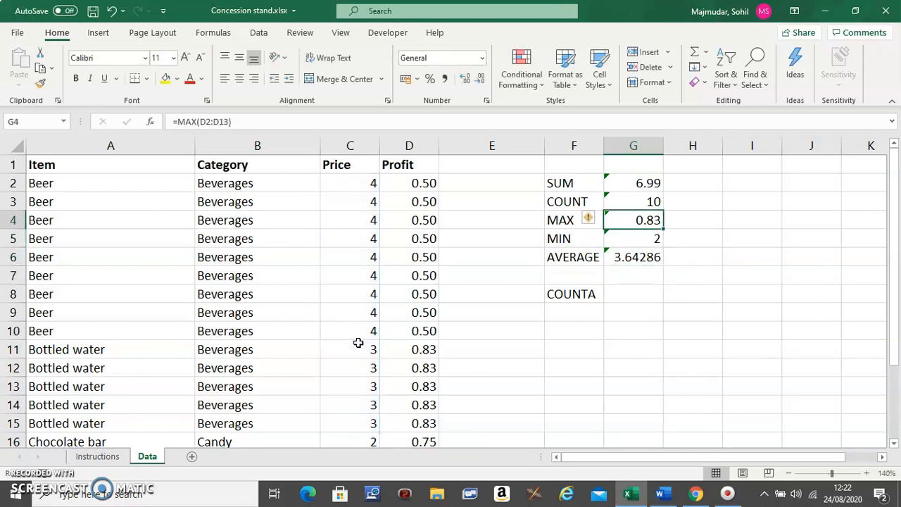
key(Left)
key(Down)
key(Right)
key(Down)
key(Left)
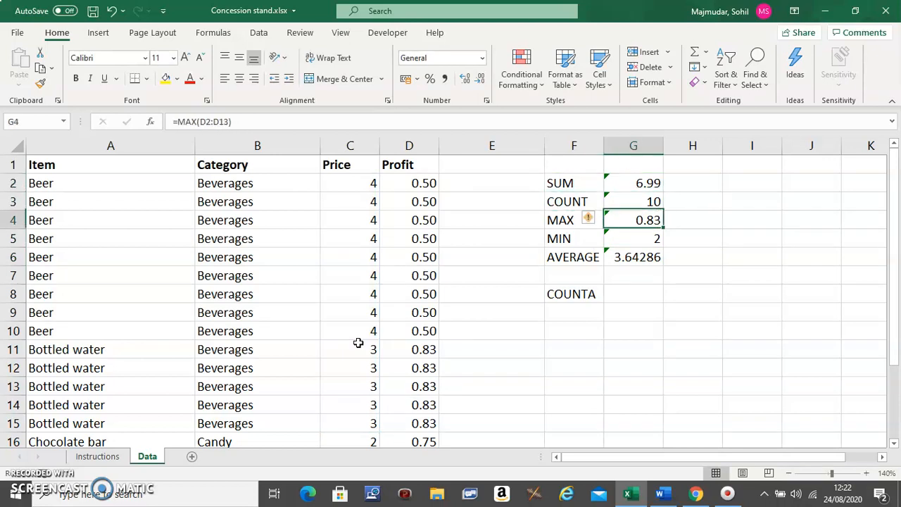
key(Down)
key(Right)
key(Down)
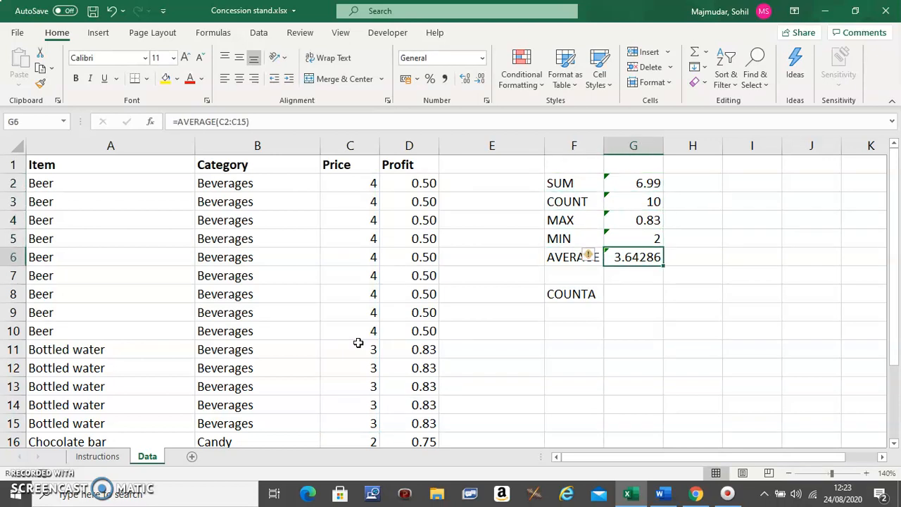
key(Down)
key(Down)
key(Up)
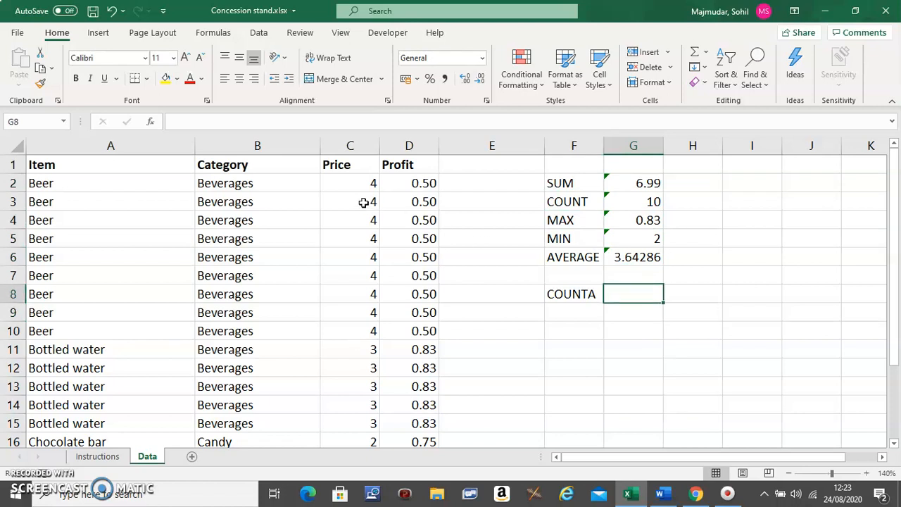
Check the range used by the COUNT formula in G3 and replace the Price in C3 with the text A.
double_click(625, 200)
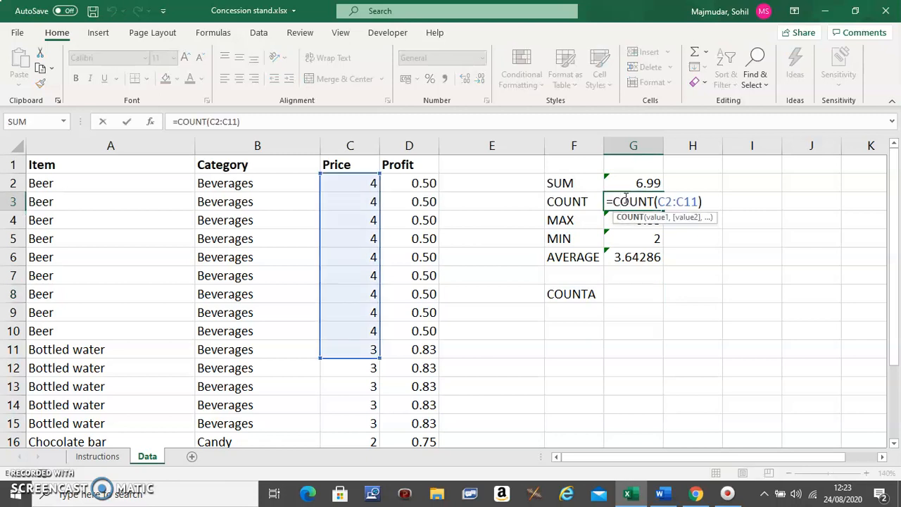
key(ctrl+Return)
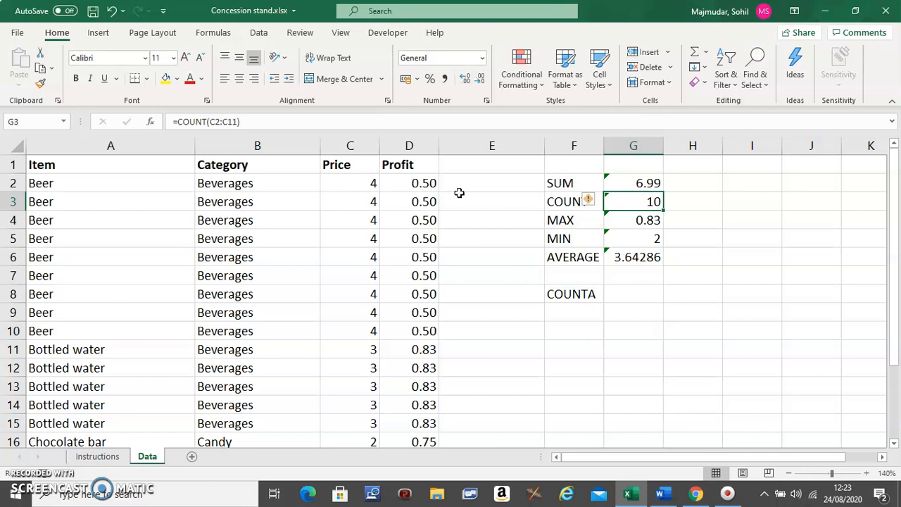
click(371, 200)
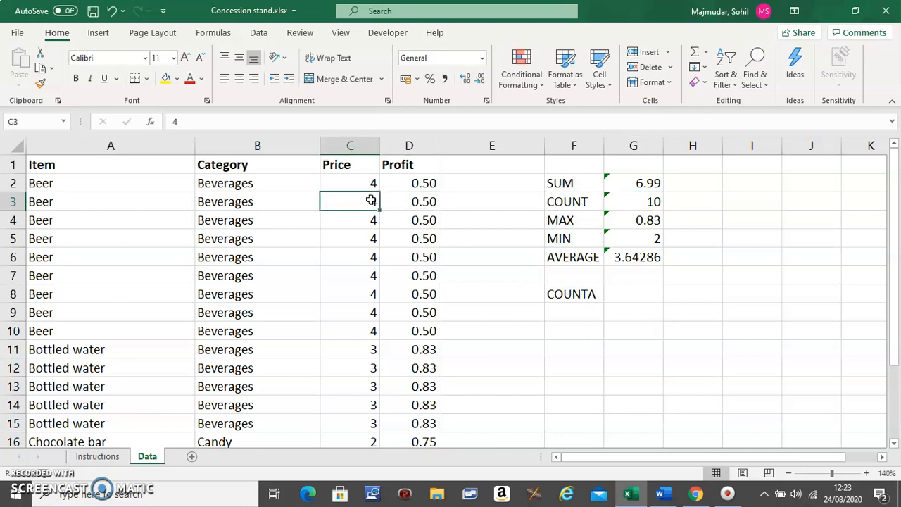
double_click(371, 200)
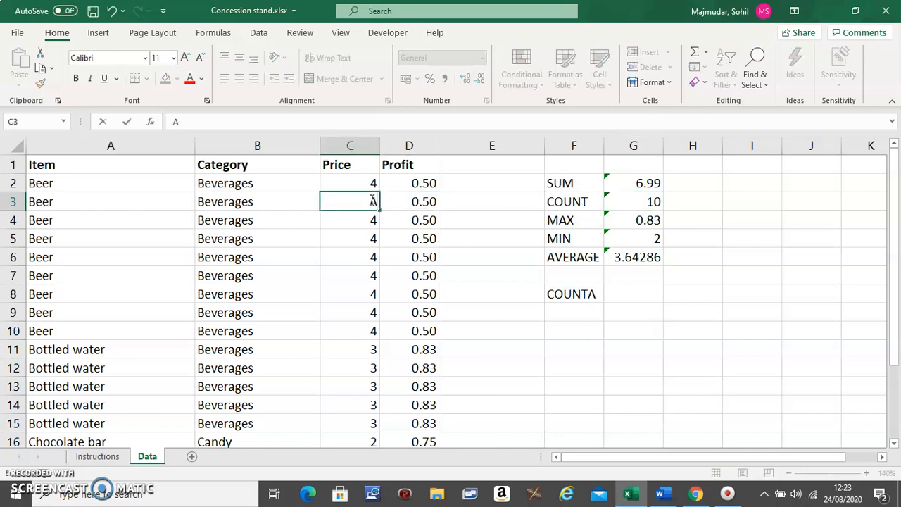
key(BackSpace)
text(A)
key(Return)
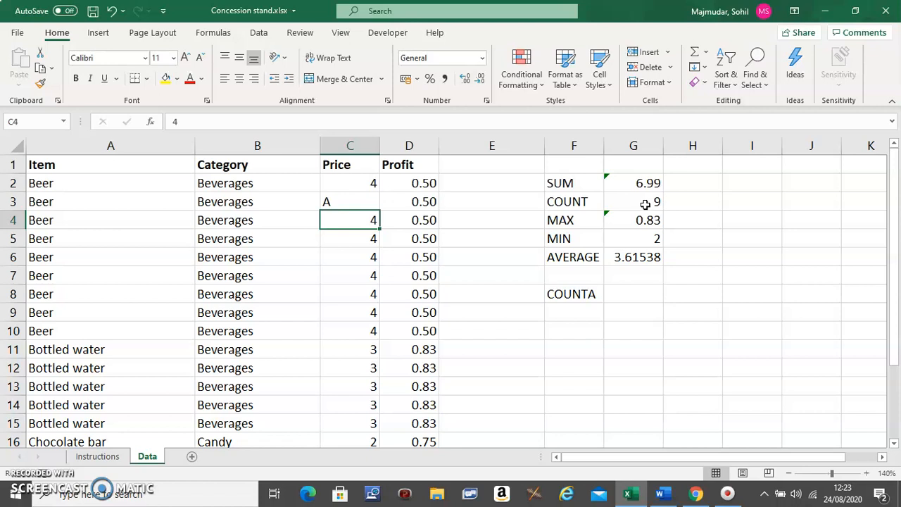
Examine the COUNT formula in G3 against the text entry in its Price range, leaving the formula as it is.
click(645, 203)
double_click(644, 204)
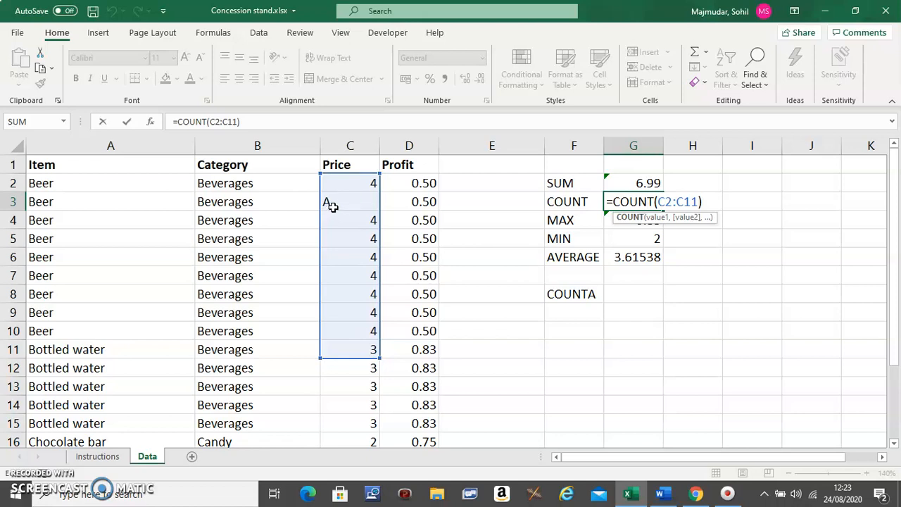
click(647, 202)
key(ctrl+Return)
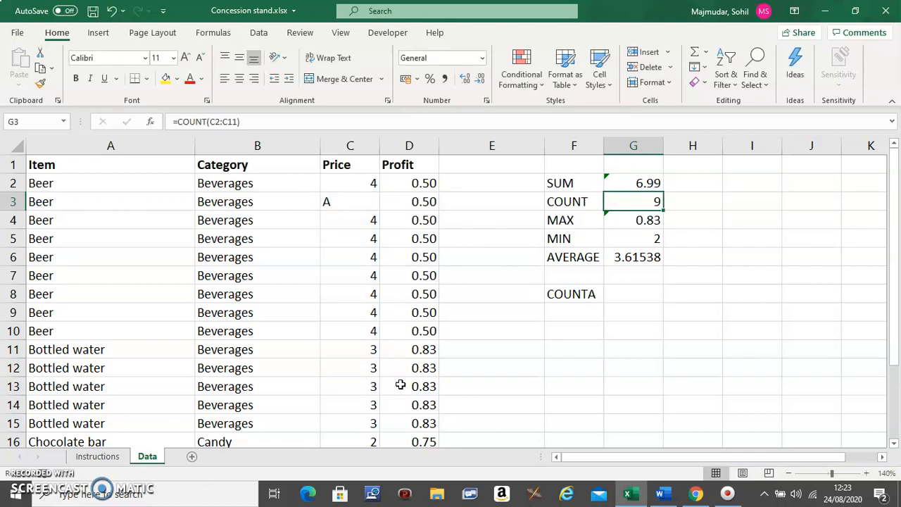
Enter =COUNTA(C2:C9) in G8 to count the non-empty cells in the Price column.
click(623, 295)
text(=C)
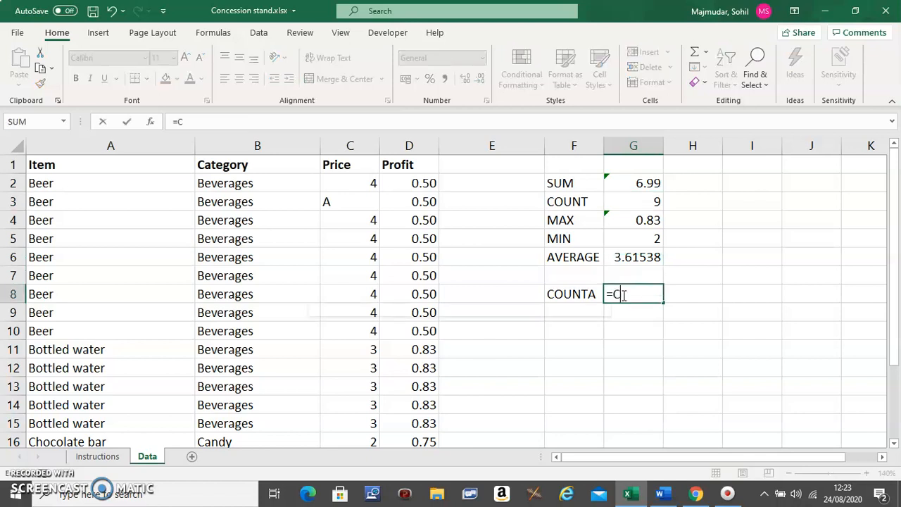
text(OUNT)
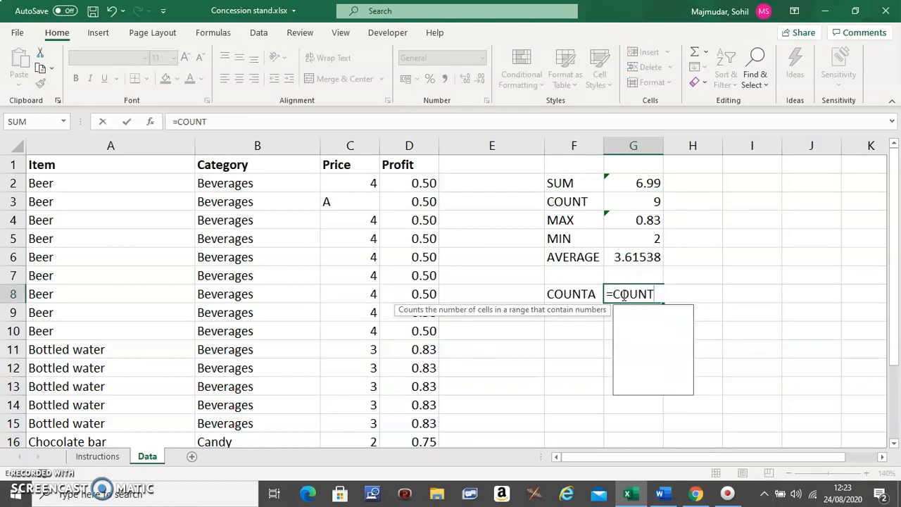
text(A()
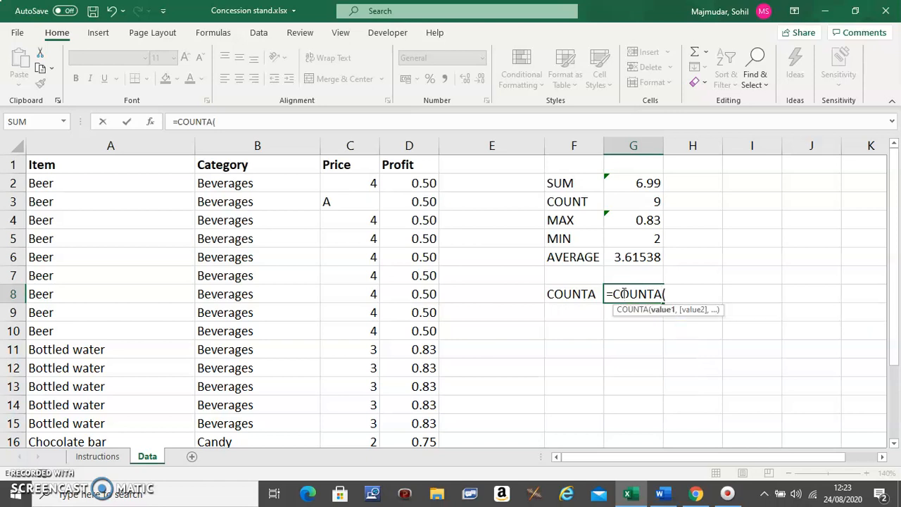
drag(360, 181, 357, 312)
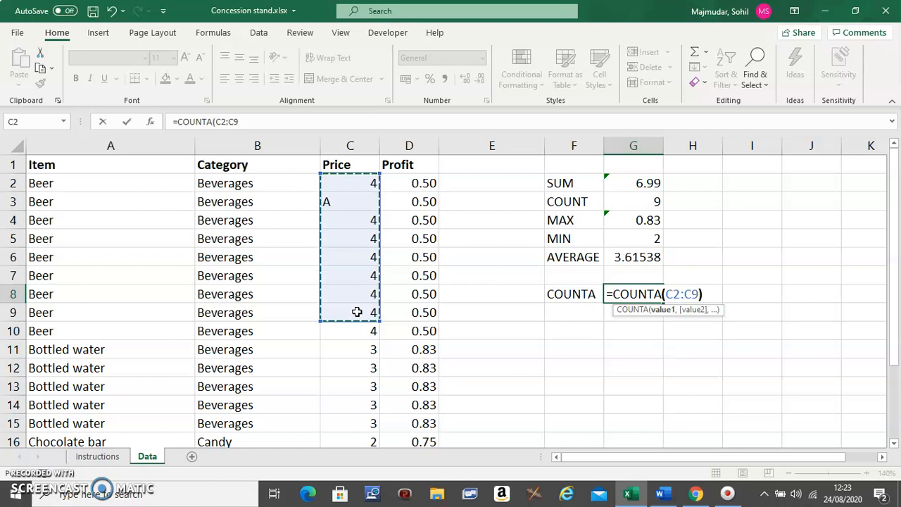
text())
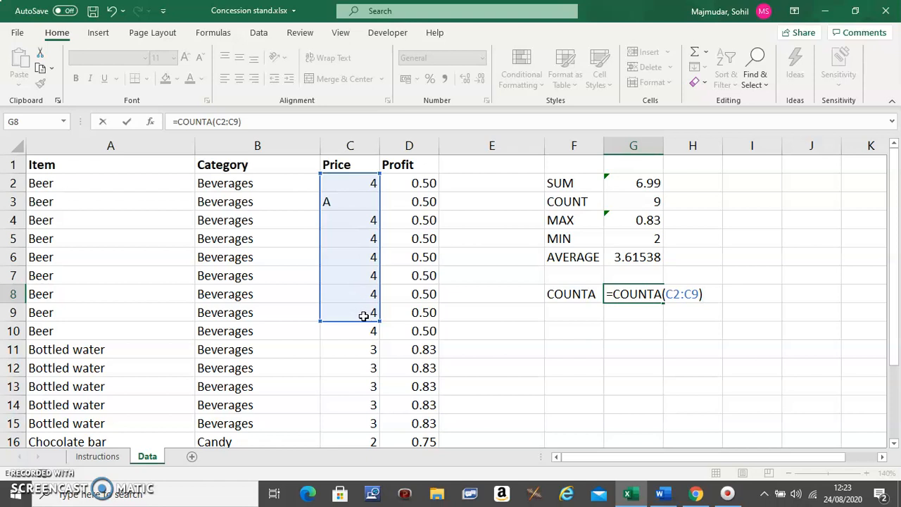
key(Return)
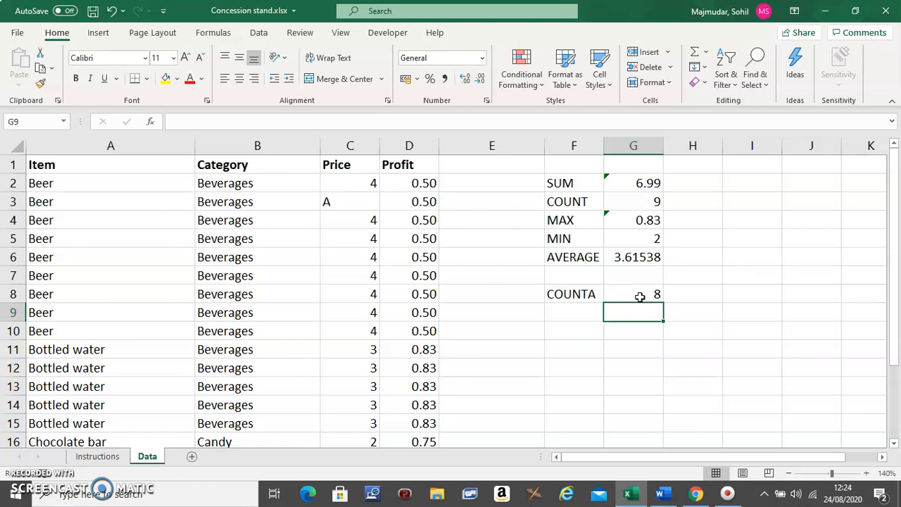
Clear the text entry from Price cell C3 to test how COUNTA treats an empty cell.
click(354, 205)
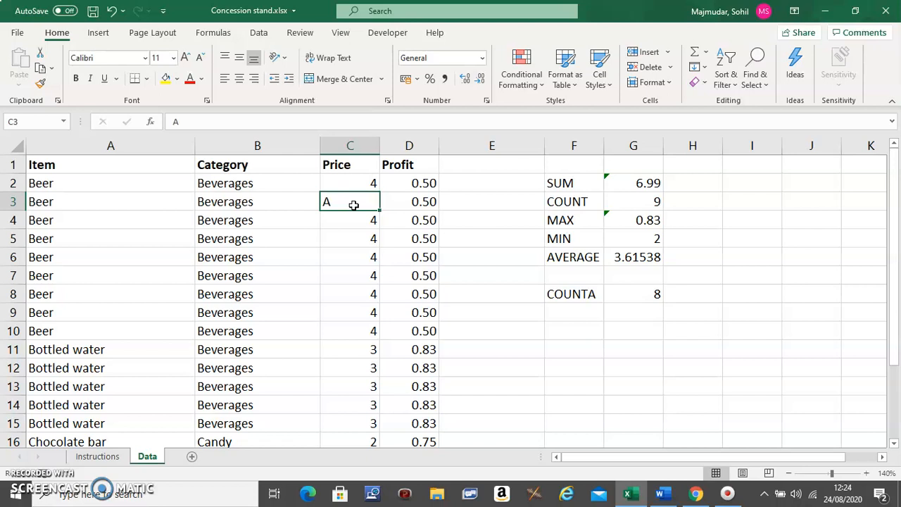
key(Delete)
click(358, 184)
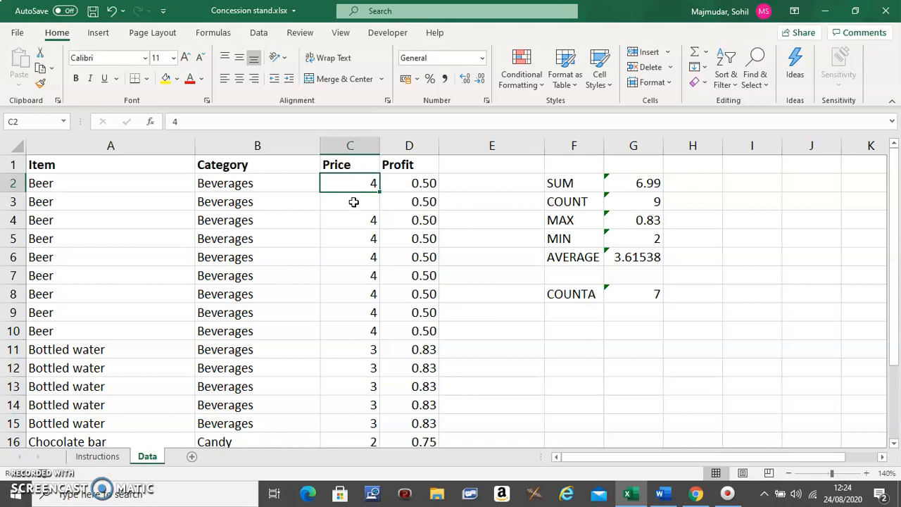
Enter a single space in the empty Price cell C3 to test COUNTA, and remove the space again.
double_click(354, 201)
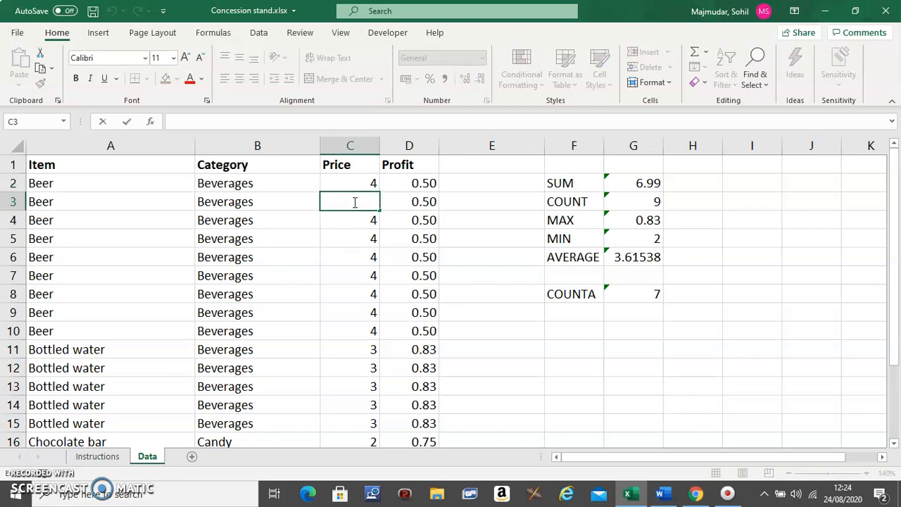
key(Return)
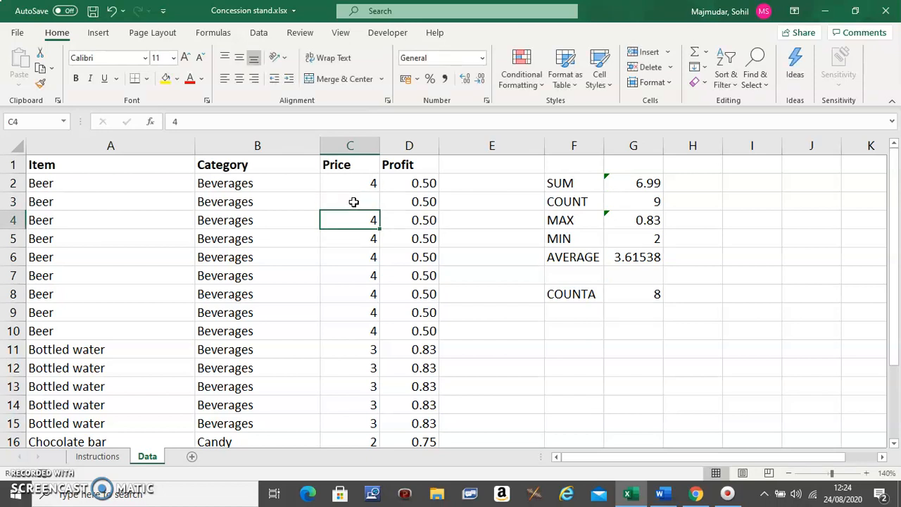
click(354, 203)
double_click(354, 202)
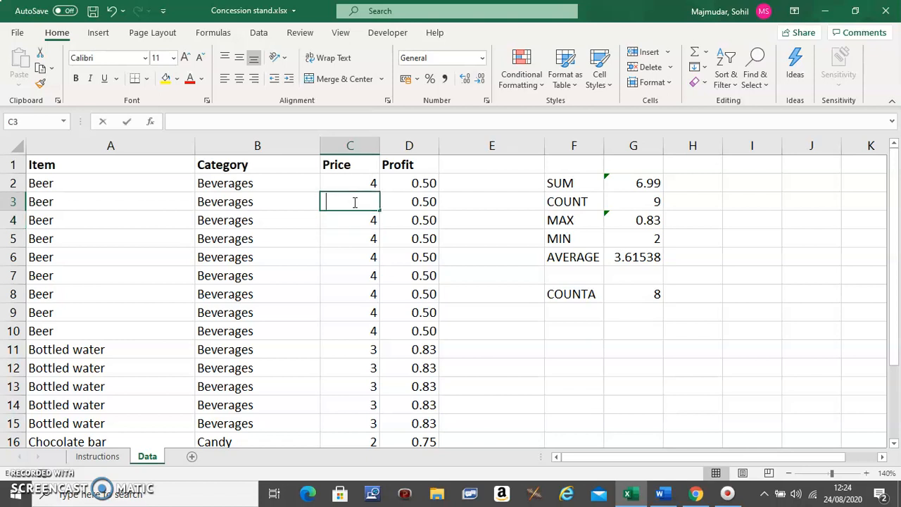
key(BackSpace)
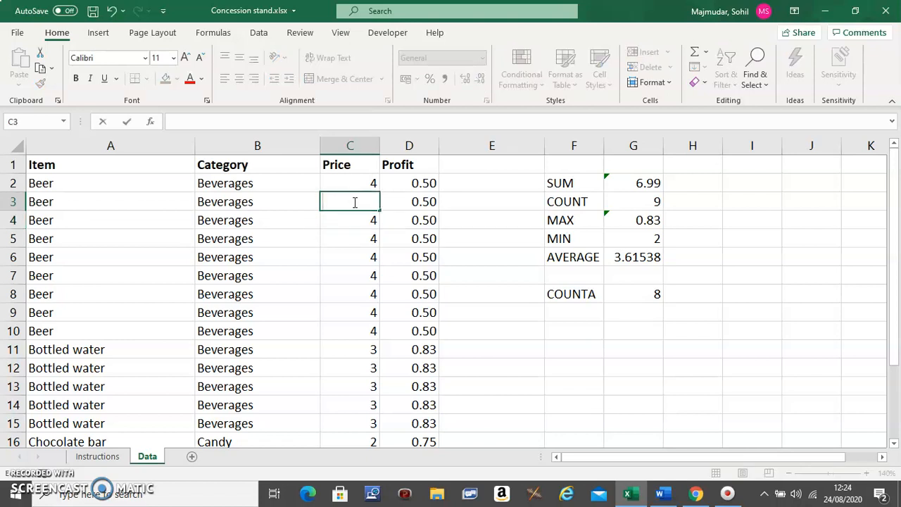
click(354, 182)
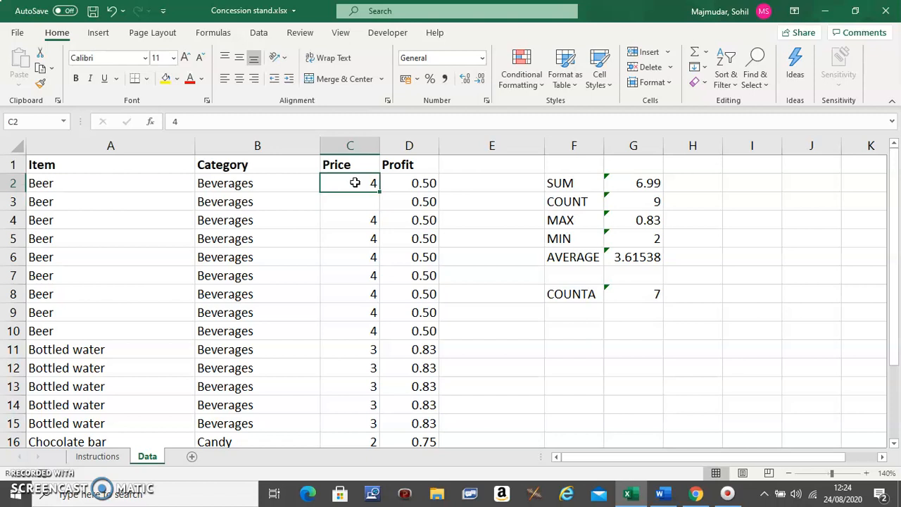